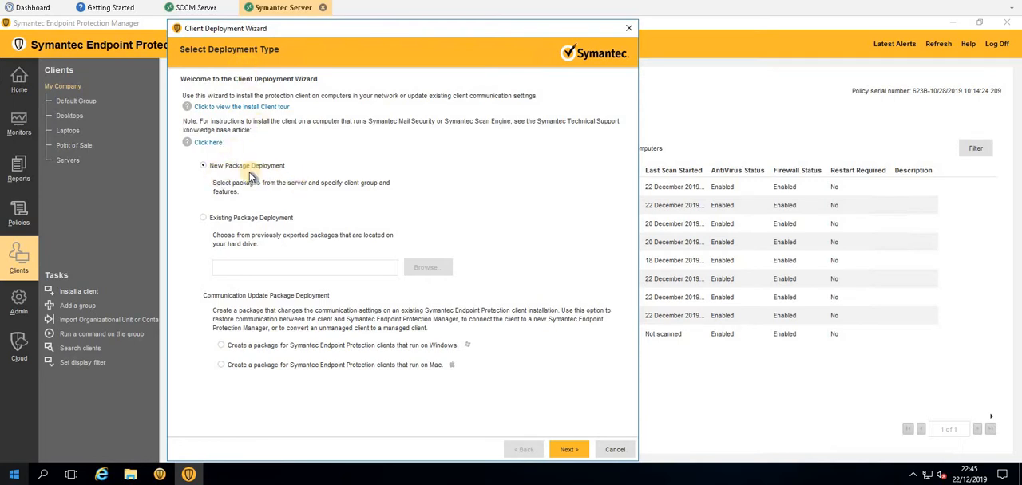
Configure a new Windows package deployment of Symantec Endpoint Protection version 14.0.3876.1100 - English, using Save Package as the installation method.
click(567, 450)
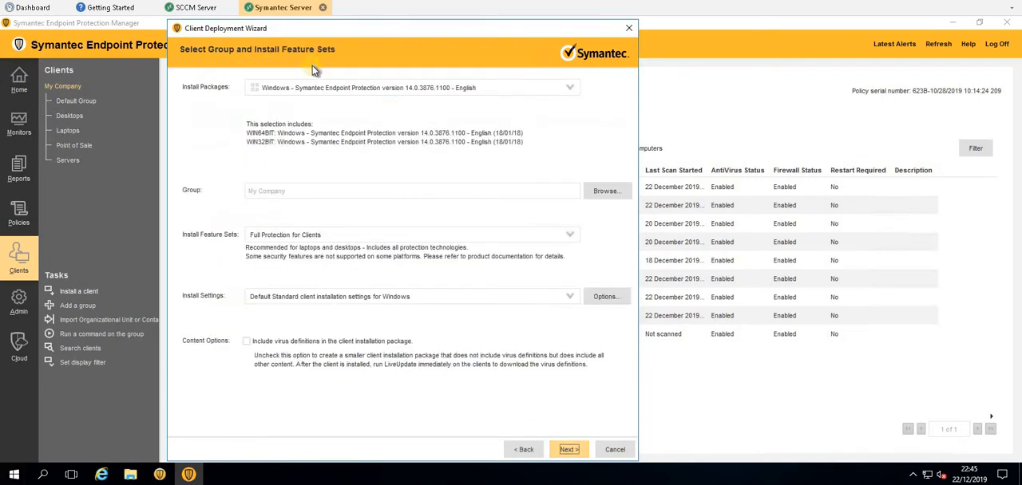
click(394, 89)
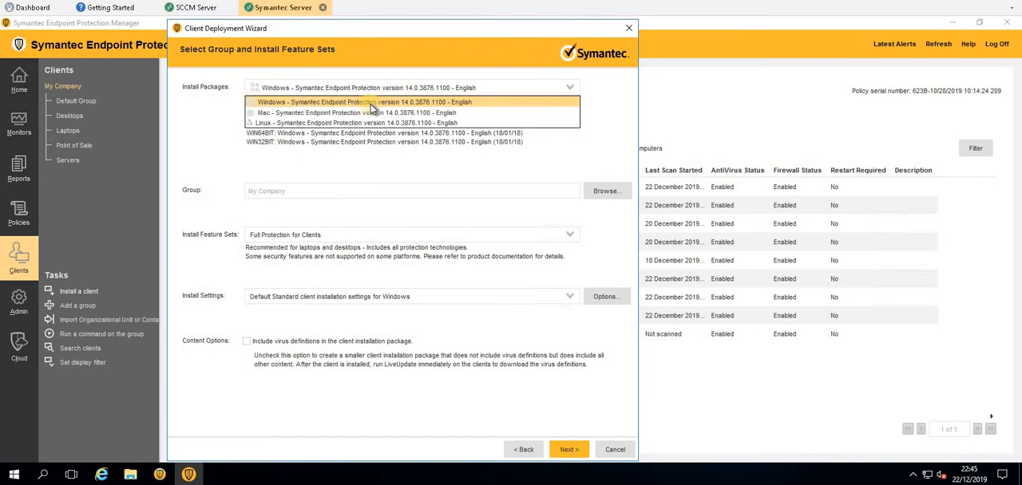
click(368, 103)
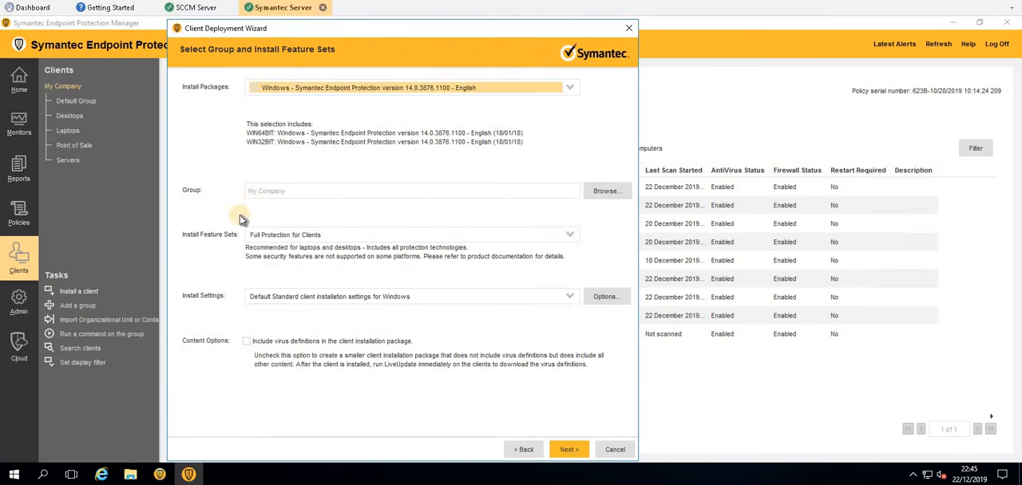
click(576, 451)
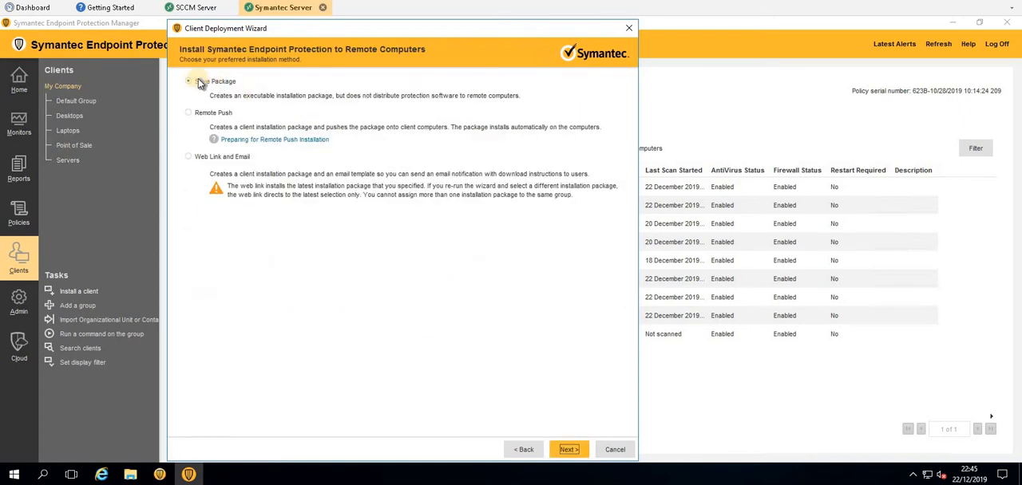
click(568, 453)
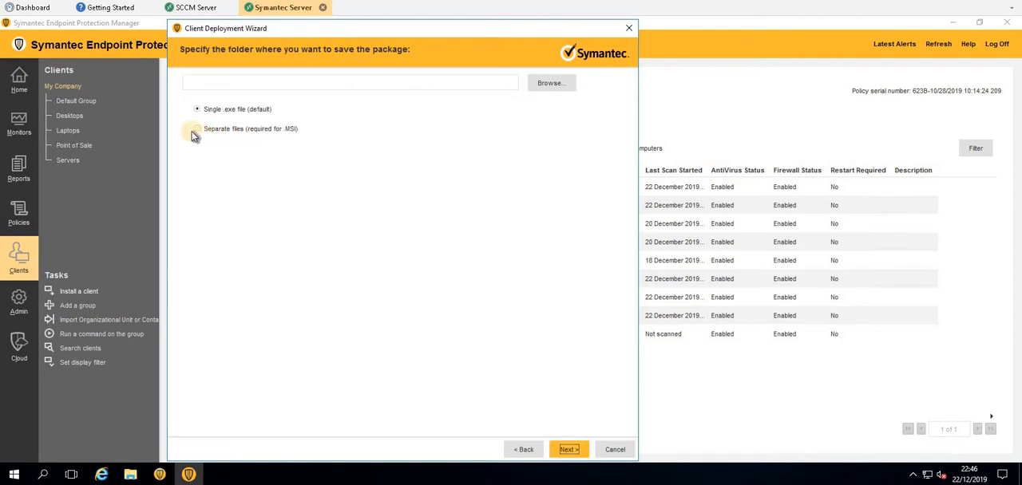
Choose separate files for MSI, browse for an export folder, and cancel the client deployment without exporting.
click(201, 135)
click(551, 83)
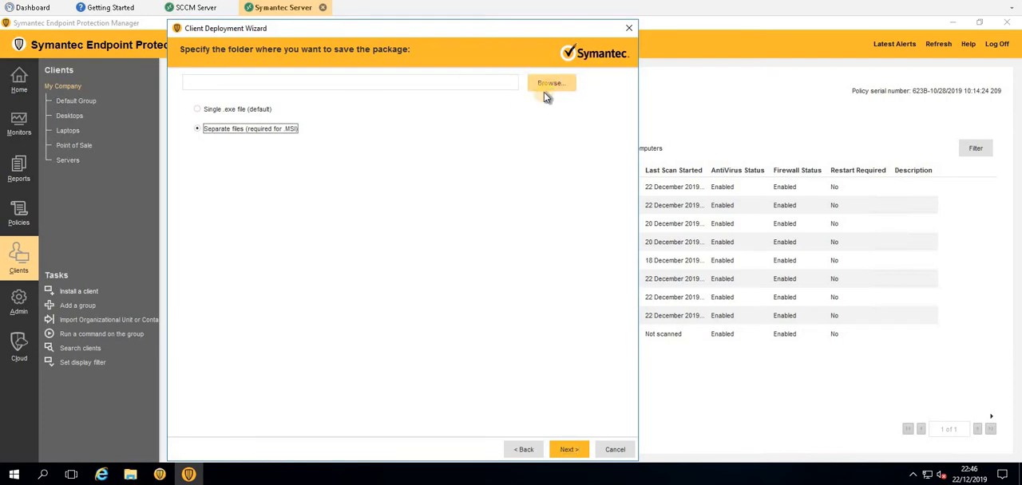
drag(431, 137, 301, 127)
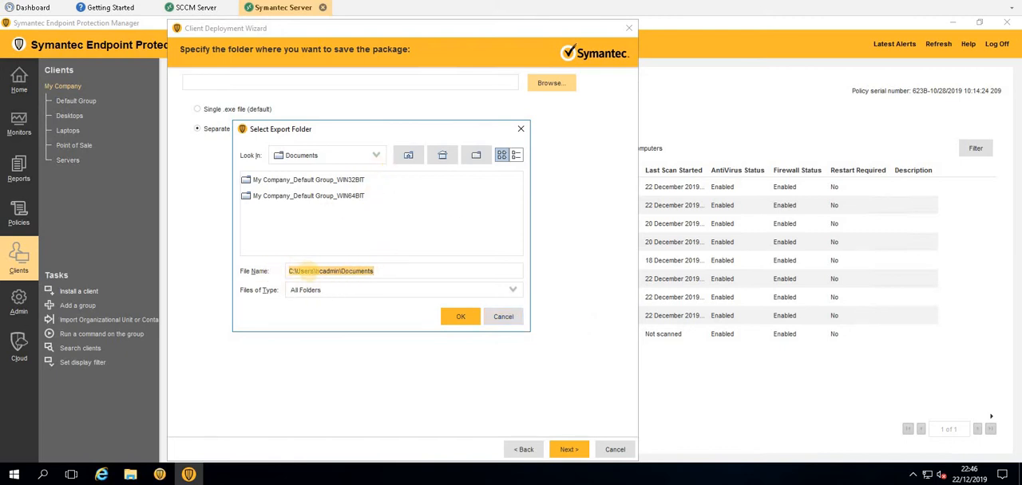
click(504, 318)
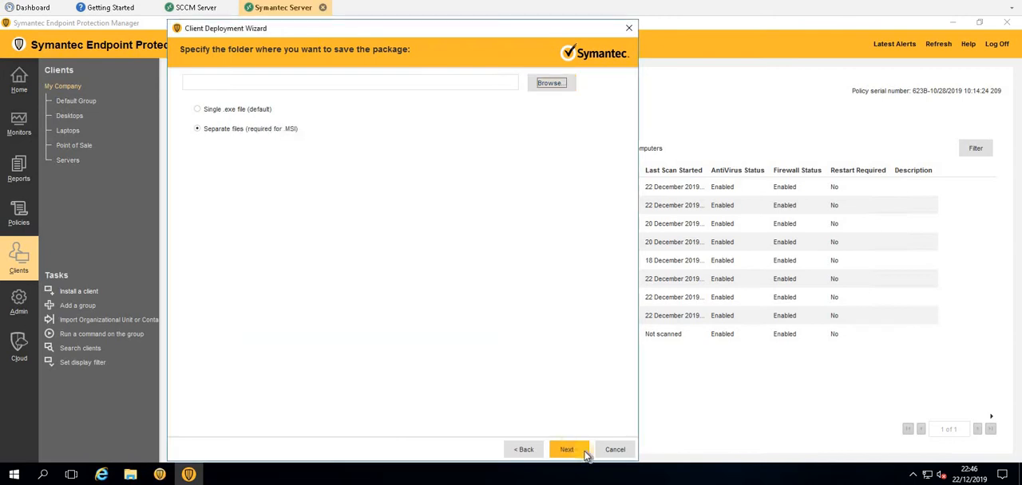
click(489, 260)
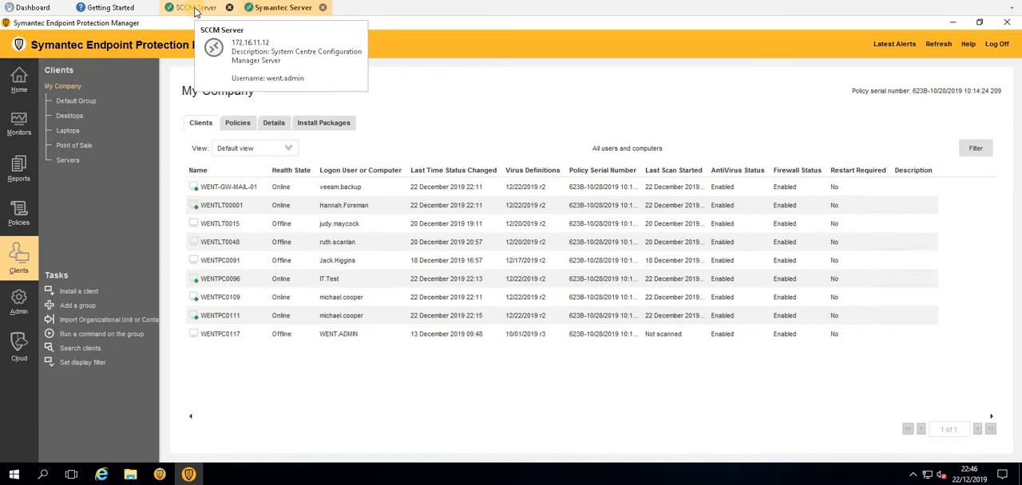
Switch to the SCCM Server session and show the Applications list in the Software Library.
click(195, 8)
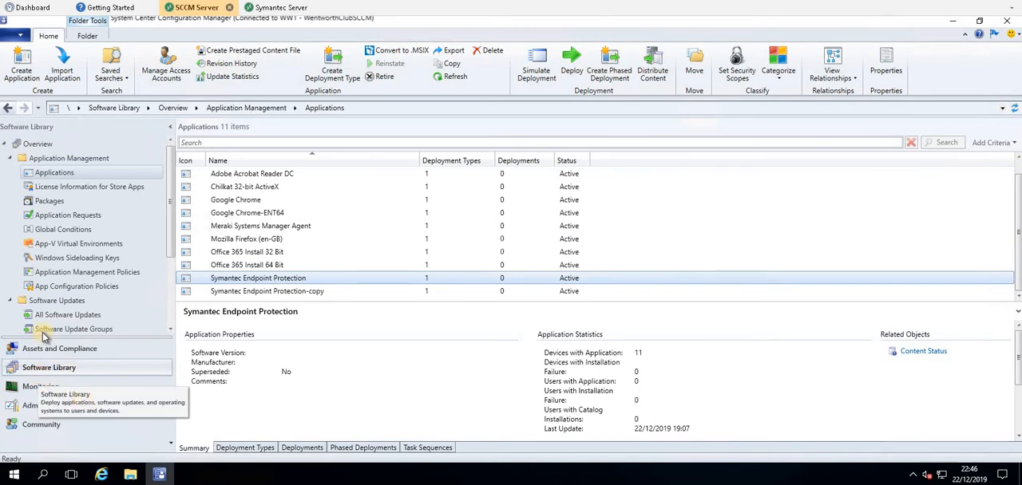
click(36, 373)
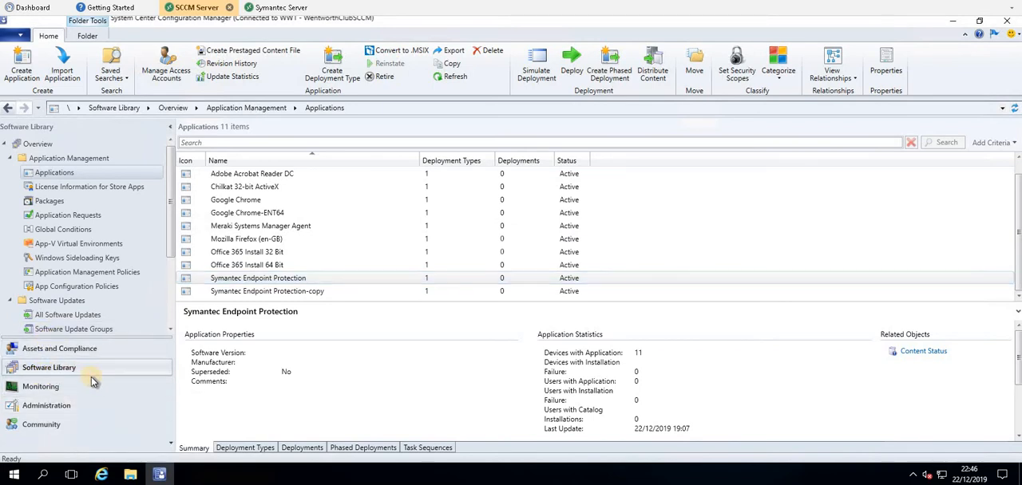
click(53, 174)
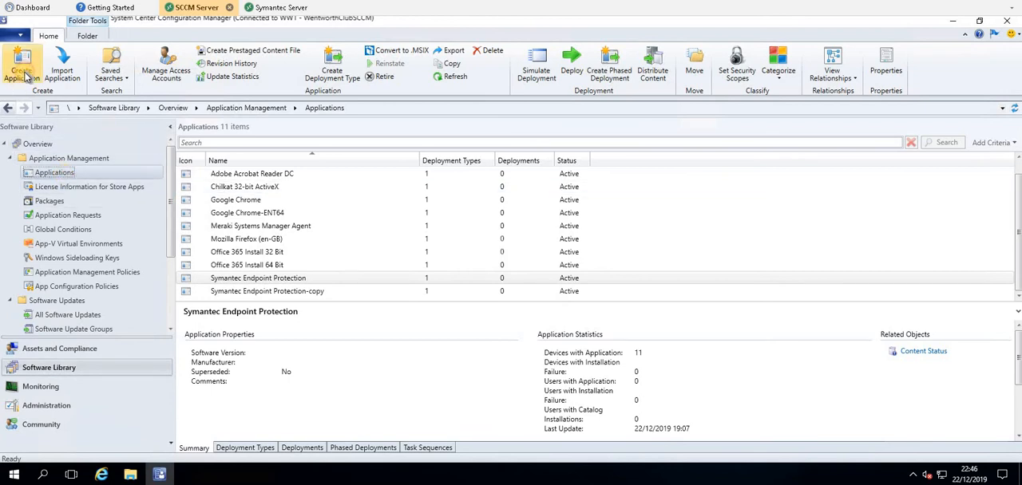
Start creating an application detected from a Windows Installer (*.msi) file and browse for the installer's location.
click(24, 73)
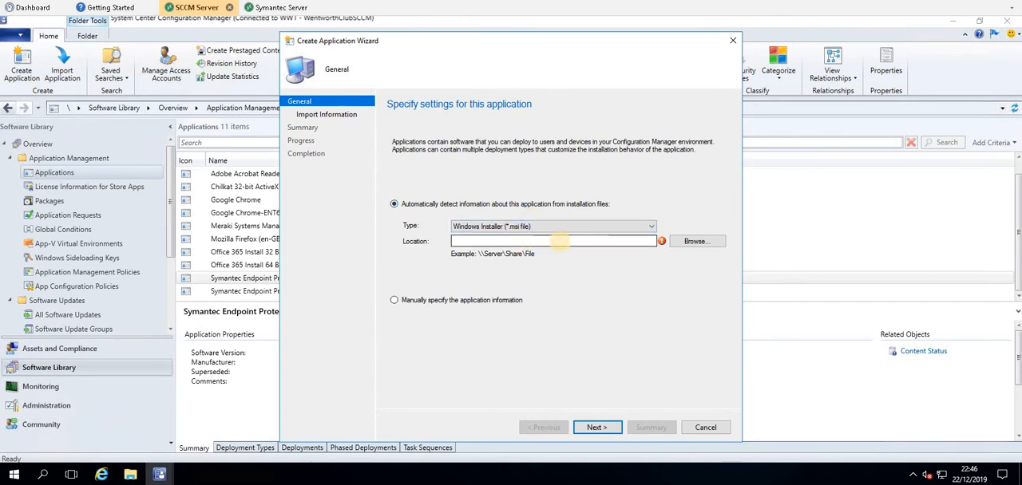
click(564, 240)
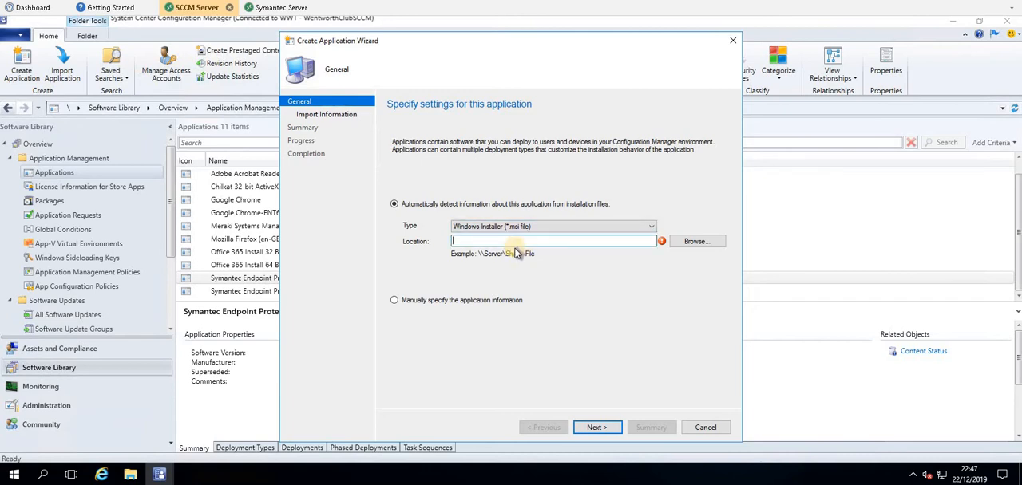
click(703, 242)
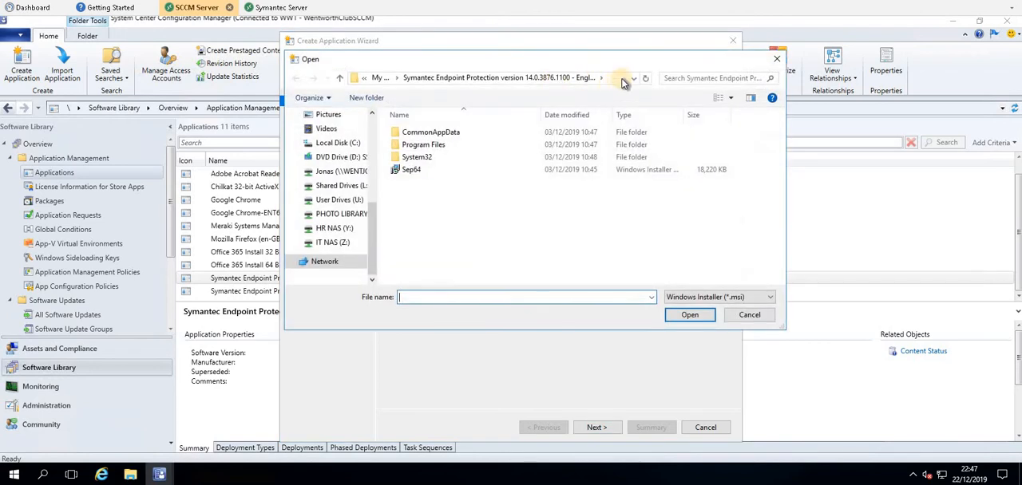
click(622, 79)
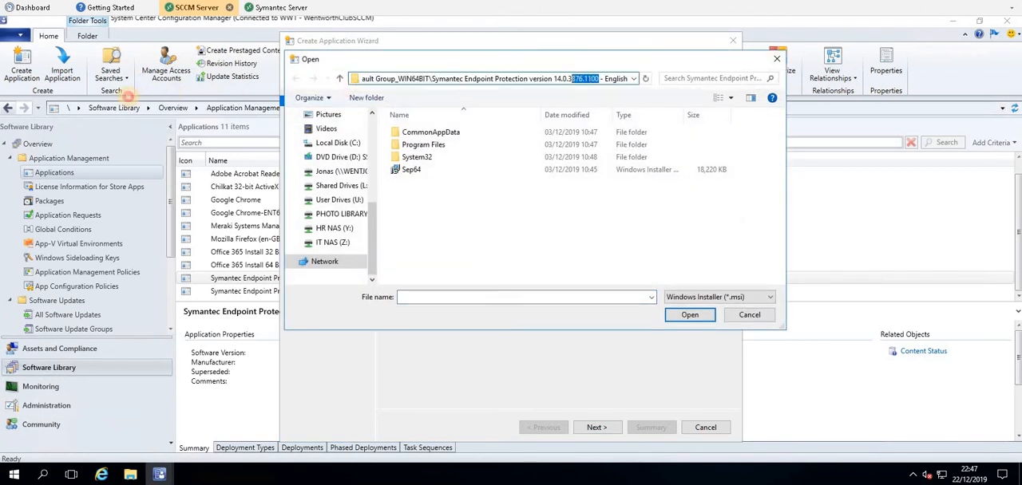
drag(128, 97, 128, 96)
drag(333, 37, 760, 117)
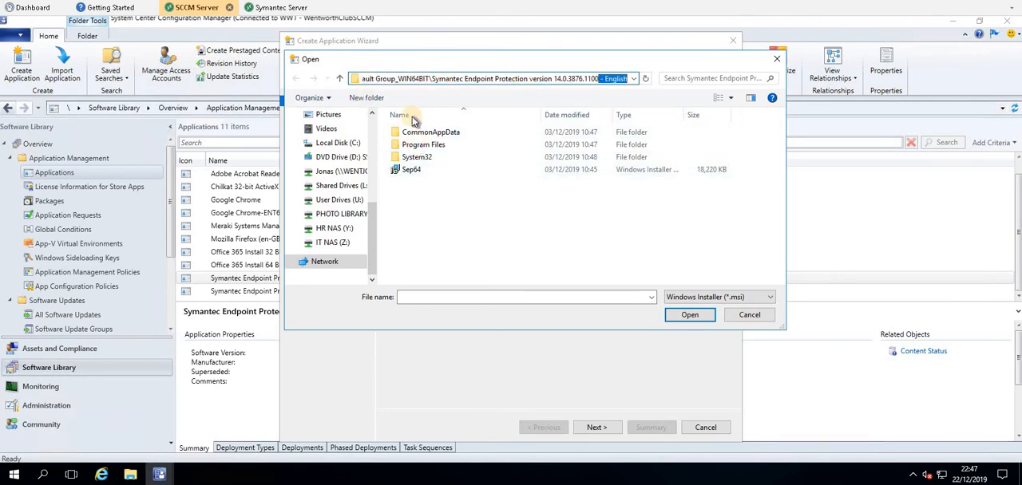
click(601, 102)
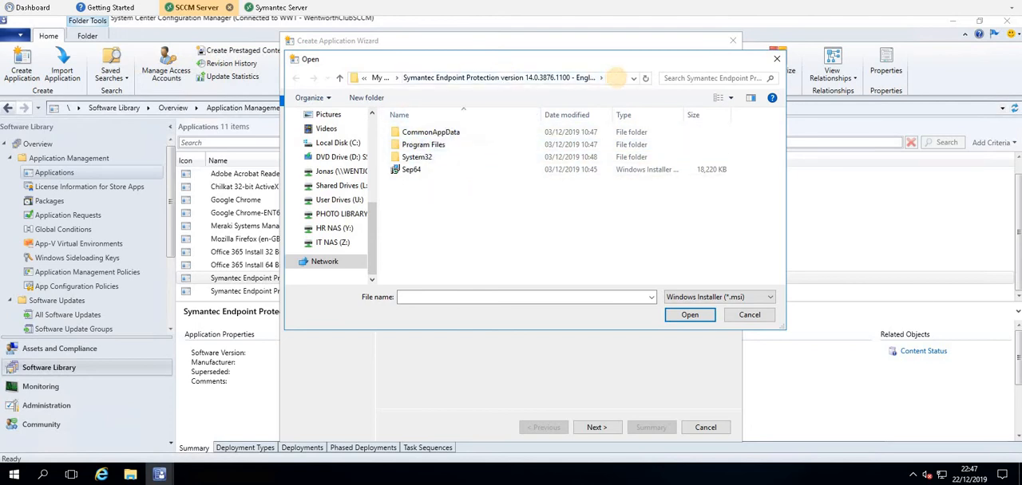
Go to the network share \\went-sccm-01\Software by shortening the folder path in the file browser.
click(616, 78)
click(438, 77)
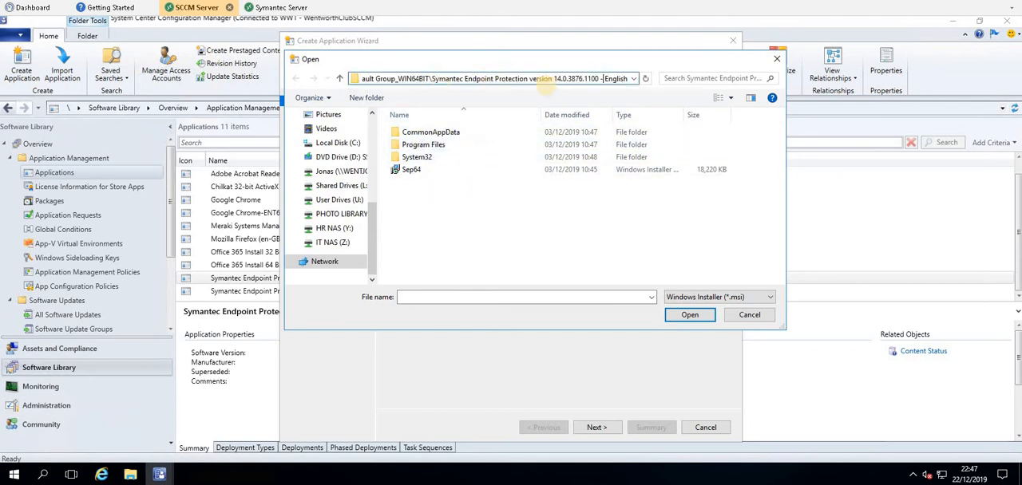
click(605, 78)
drag(621, 78, 452, 69)
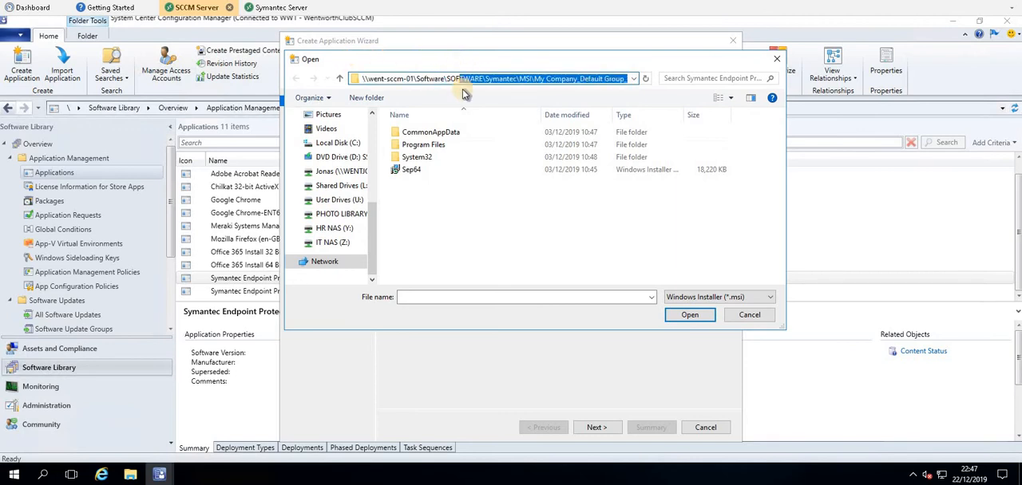
text(h)
key(Delete)
key(Return)
Choose the Sep64 installer from the version 14.0.3876.1100 folder under SOFTWARE\Symantec\MSI\My Company_Default Group_WIN64BIT.
double_click(429, 279)
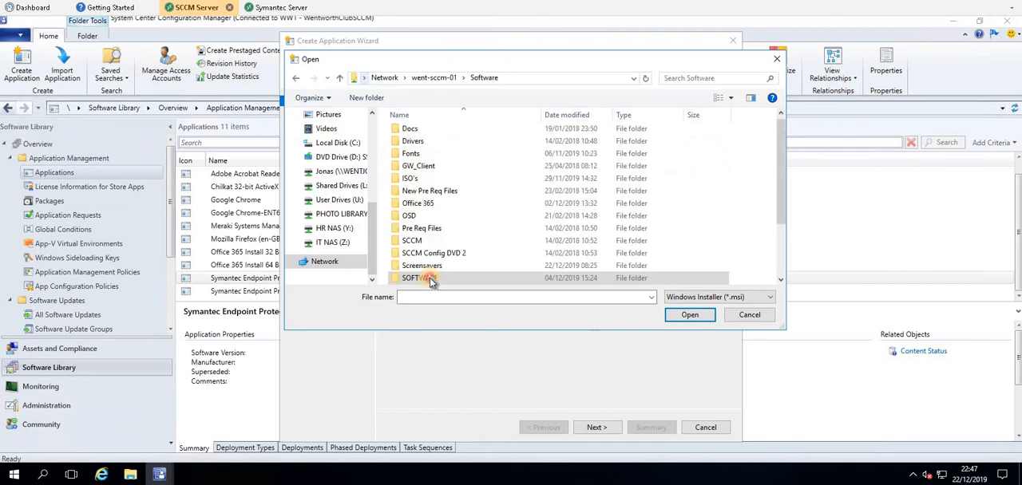
double_click(427, 197)
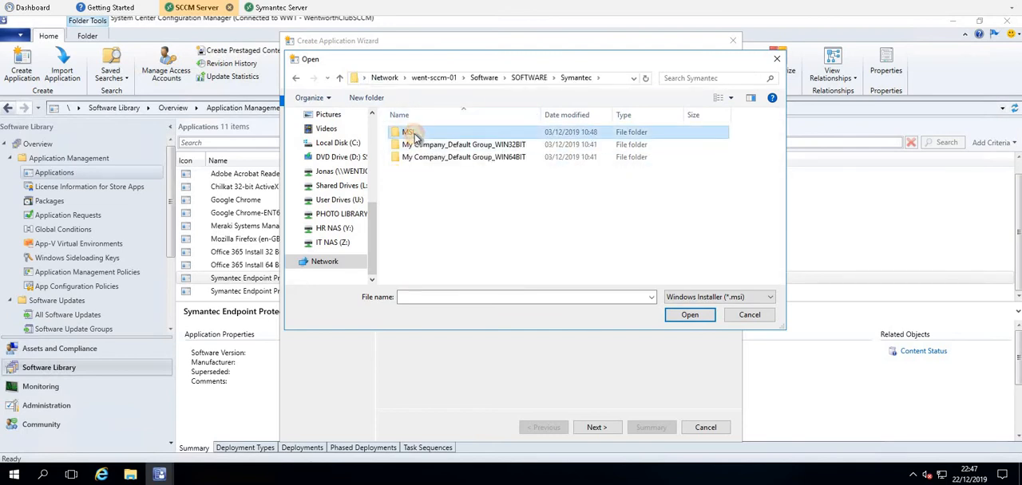
double_click(467, 133)
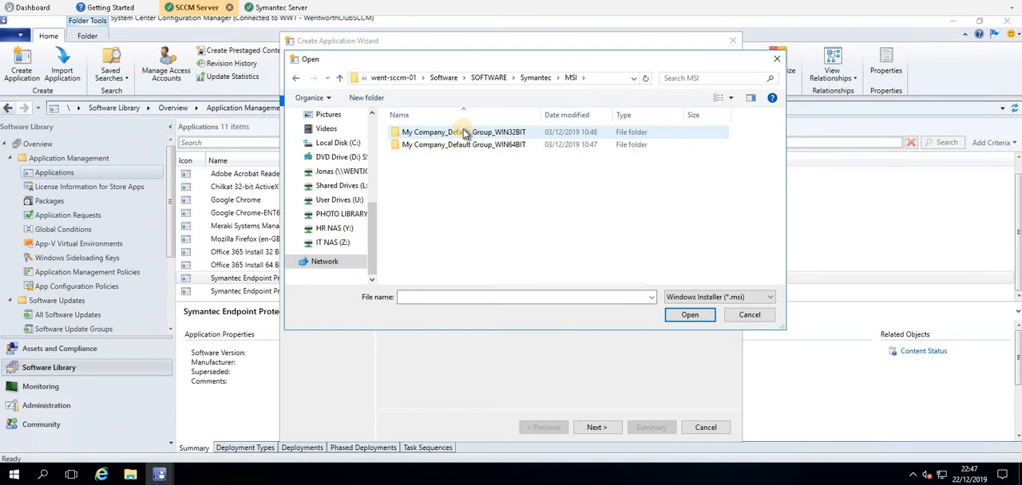
double_click(521, 146)
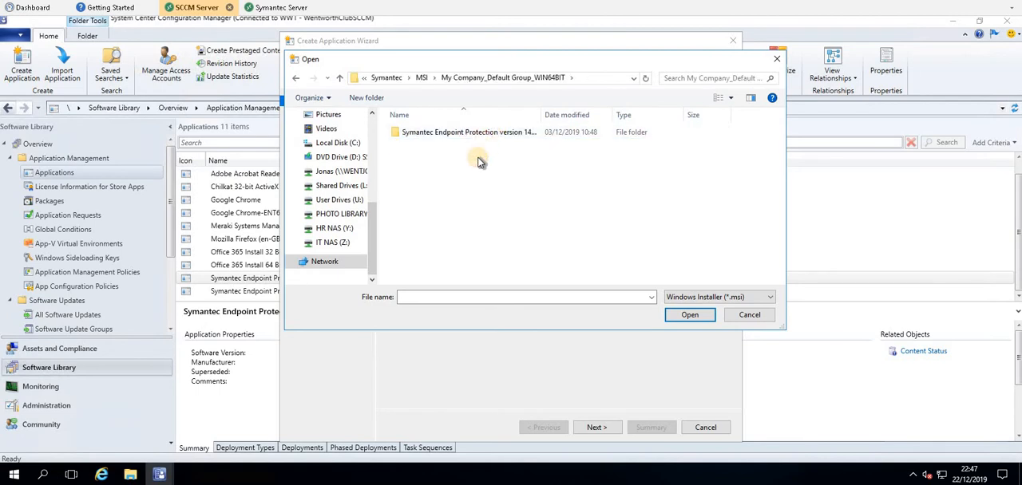
double_click(462, 132)
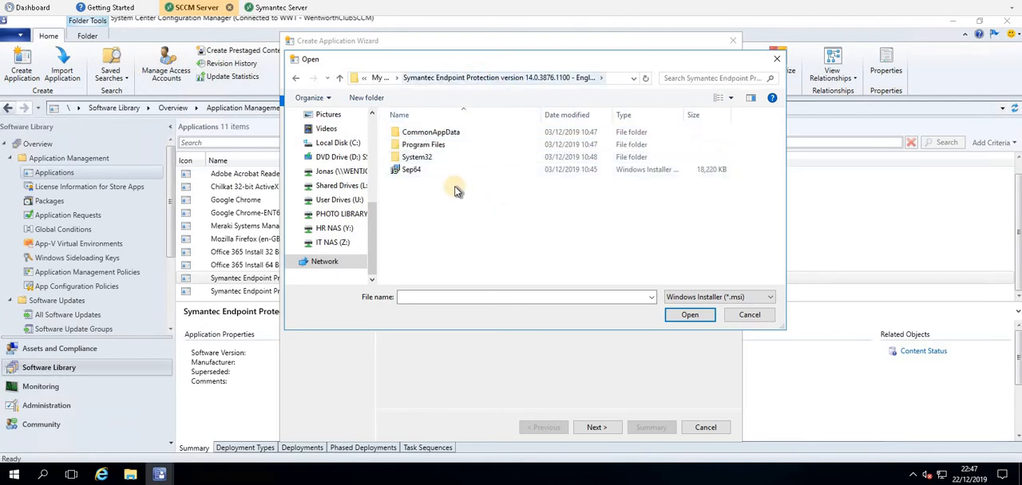
click(418, 173)
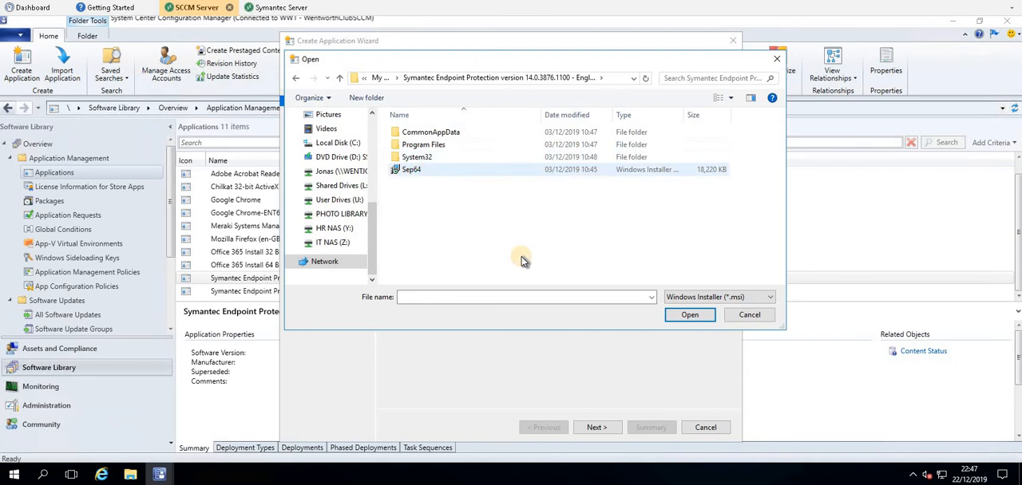
click(673, 315)
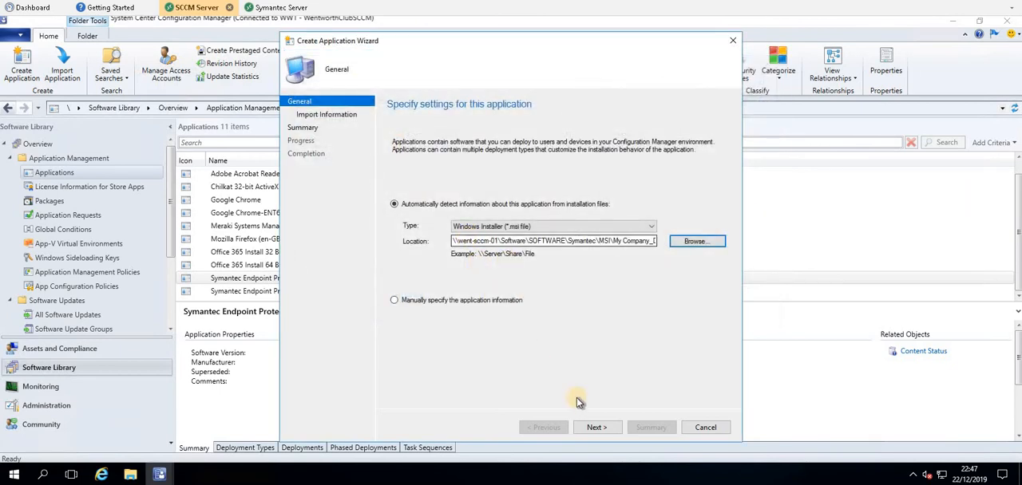
Import the application information from the installer, and exit the application creation without saving.
click(597, 428)
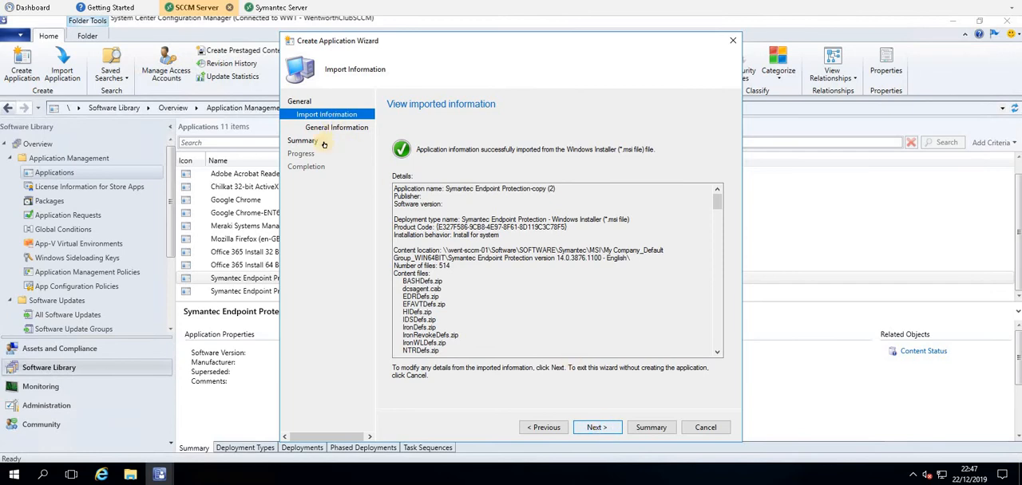
click(706, 428)
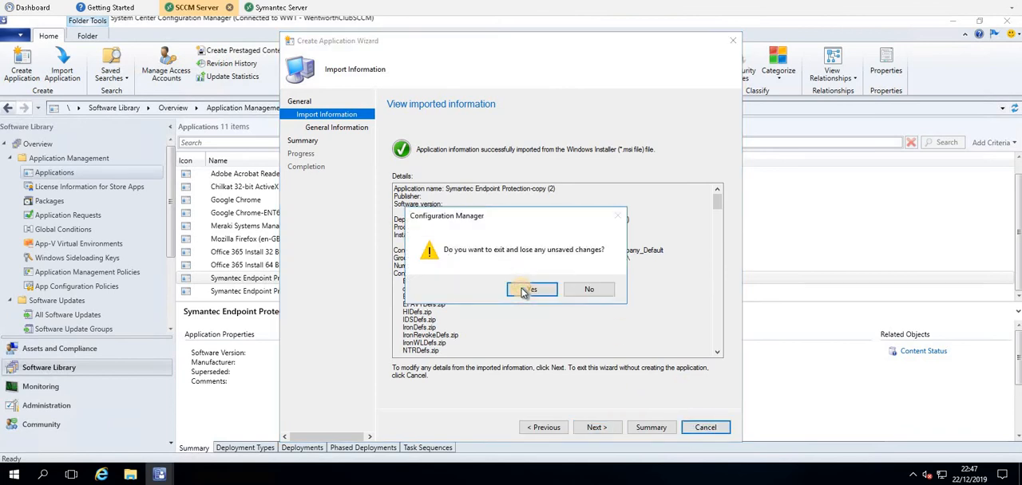
click(523, 291)
click(325, 290)
click(289, 278)
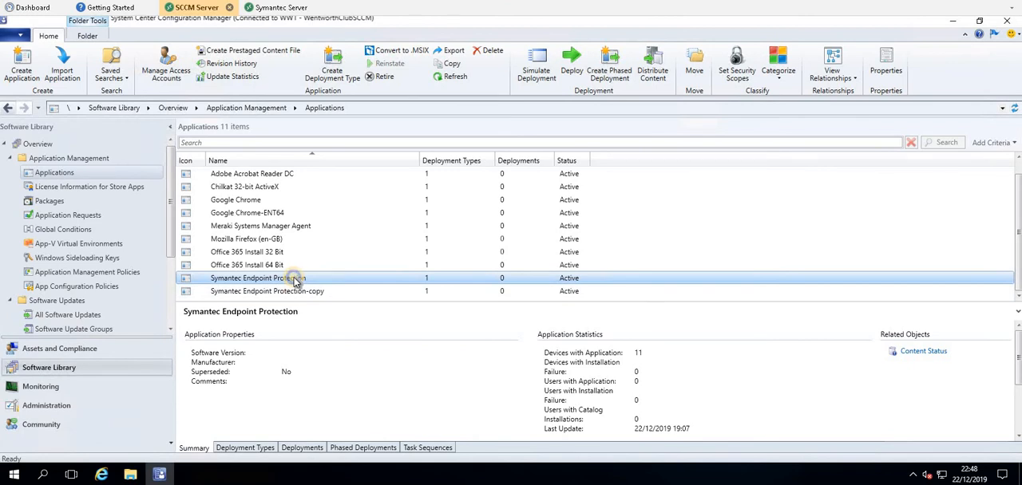
right_click(296, 282)
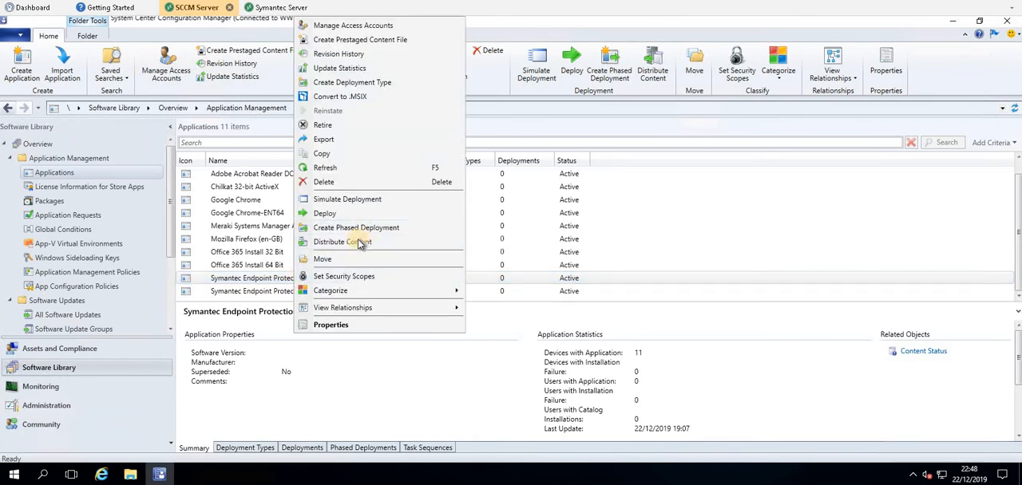
click(254, 297)
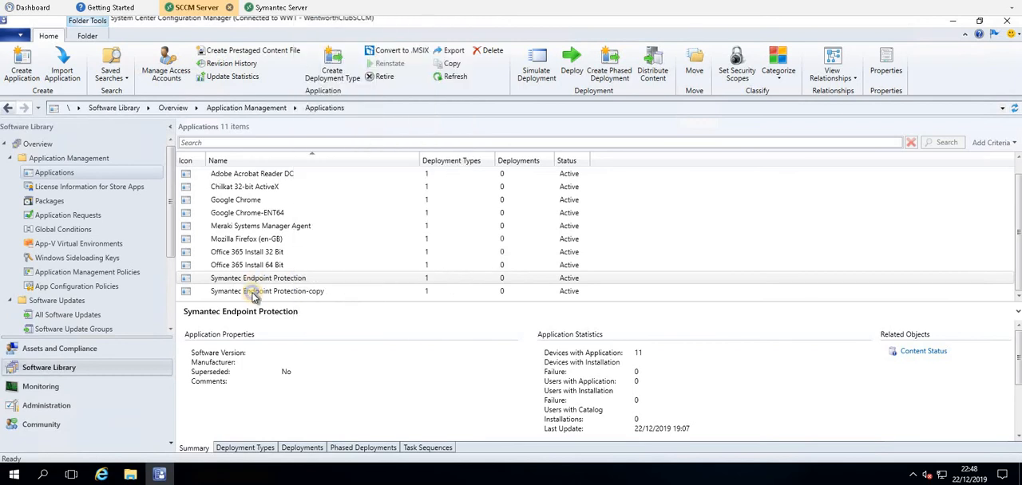
Start distributing the content of the Symantec Endpoint Protection-copy application and accept the selected content for distribution.
right_click(245, 293)
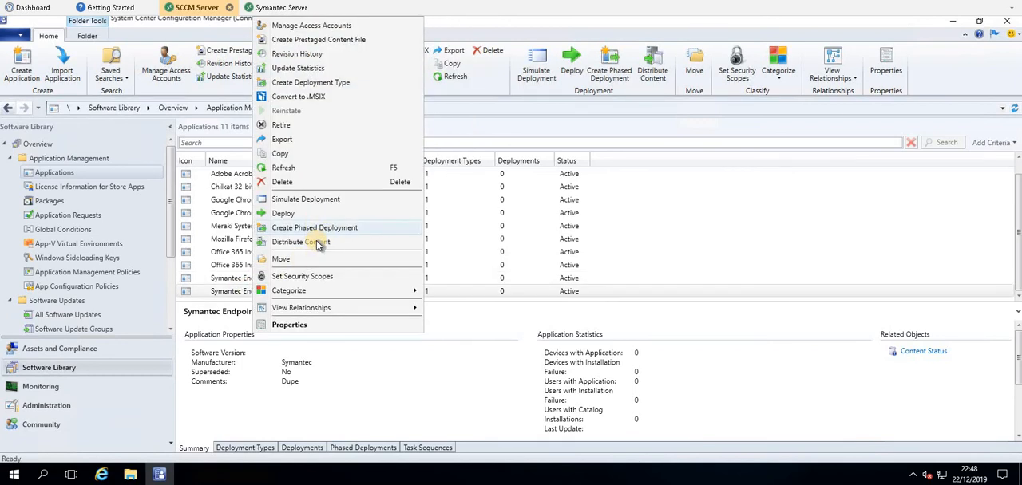
click(539, 212)
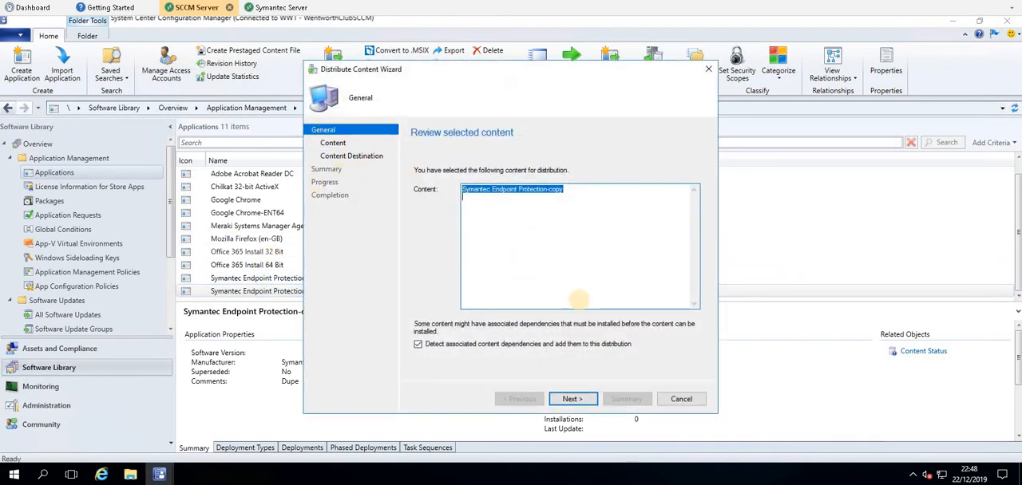
click(576, 403)
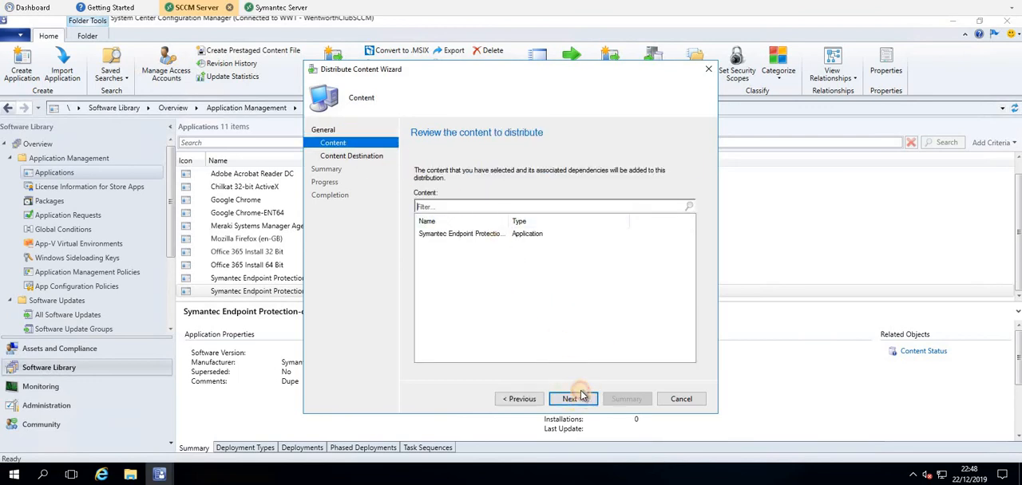
Add the WENT-SCCM-01.WENTWORTHCLUB.COM distribution point as the content destination, and exit the content distribution without saving.
click(670, 219)
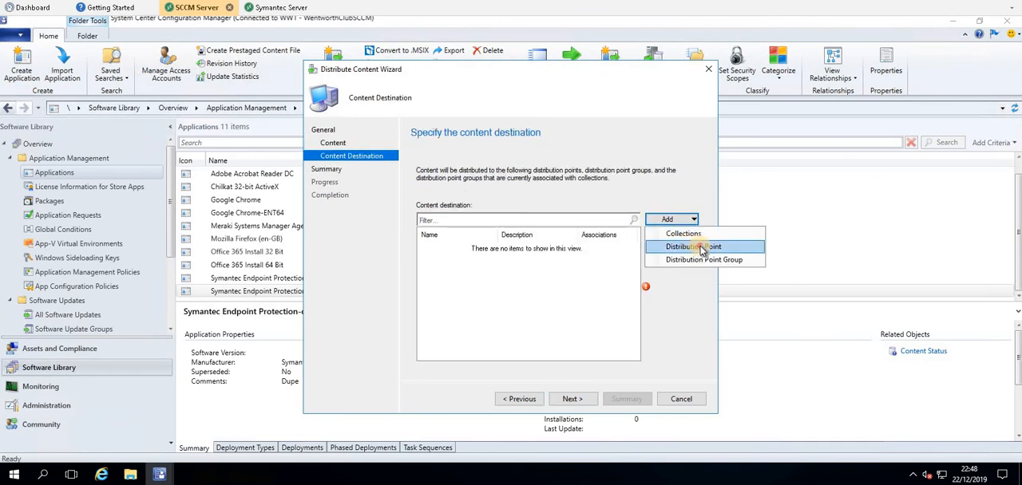
click(700, 248)
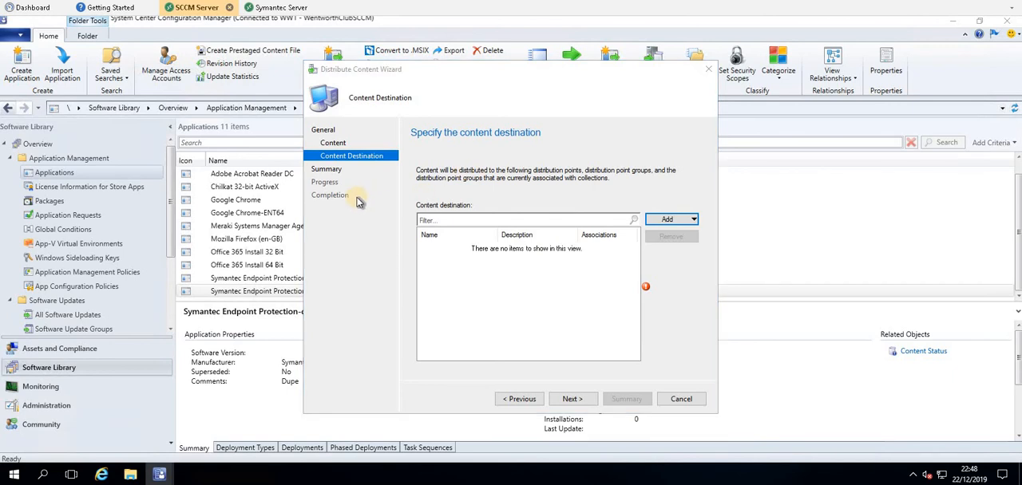
click(352, 195)
click(600, 406)
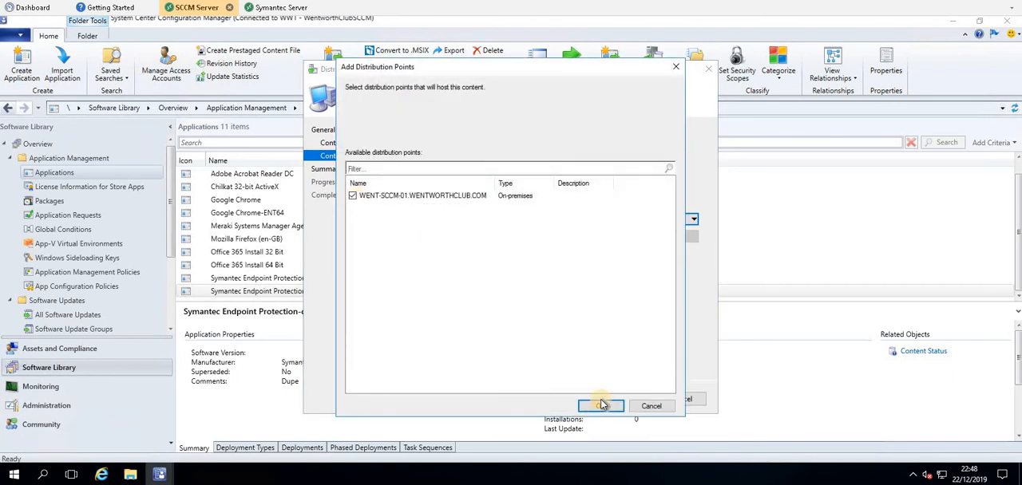
click(573, 400)
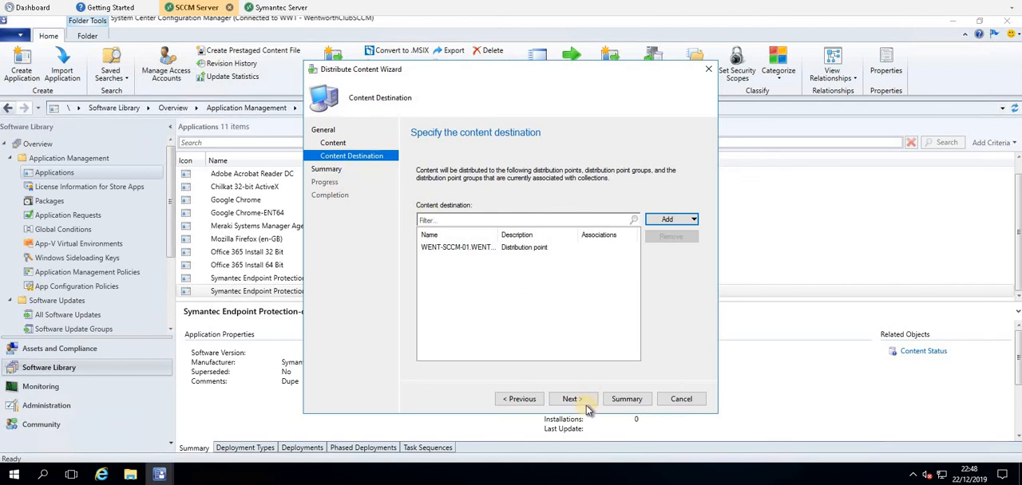
click(683, 402)
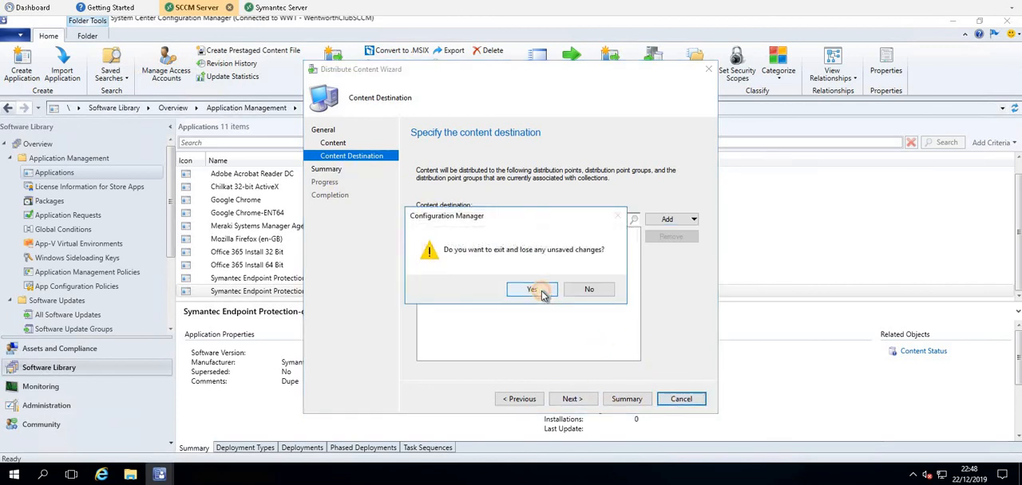
click(534, 291)
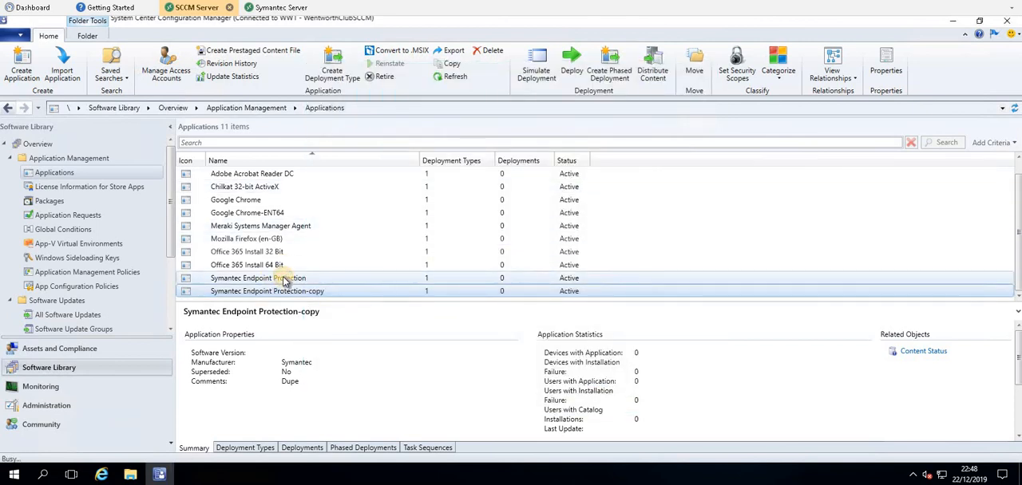
click(281, 280)
right_click(263, 281)
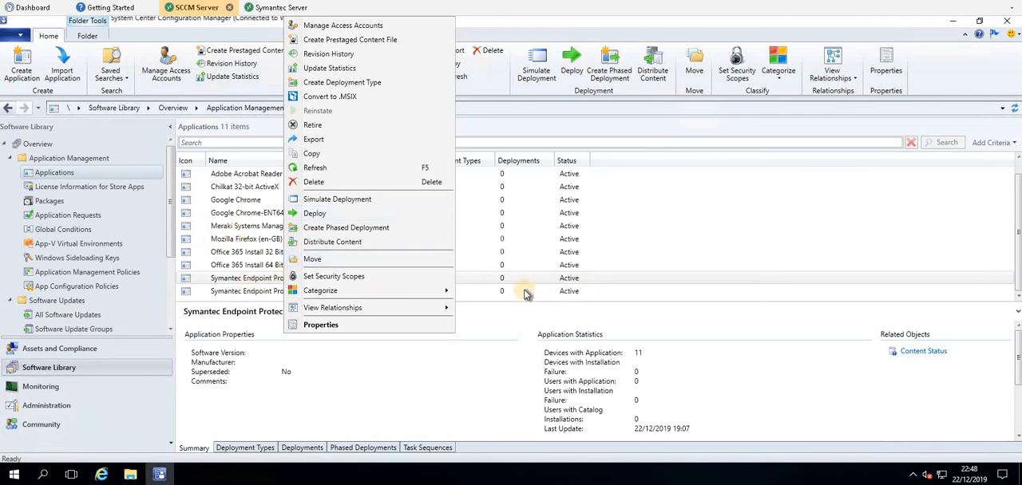
click(467, 230)
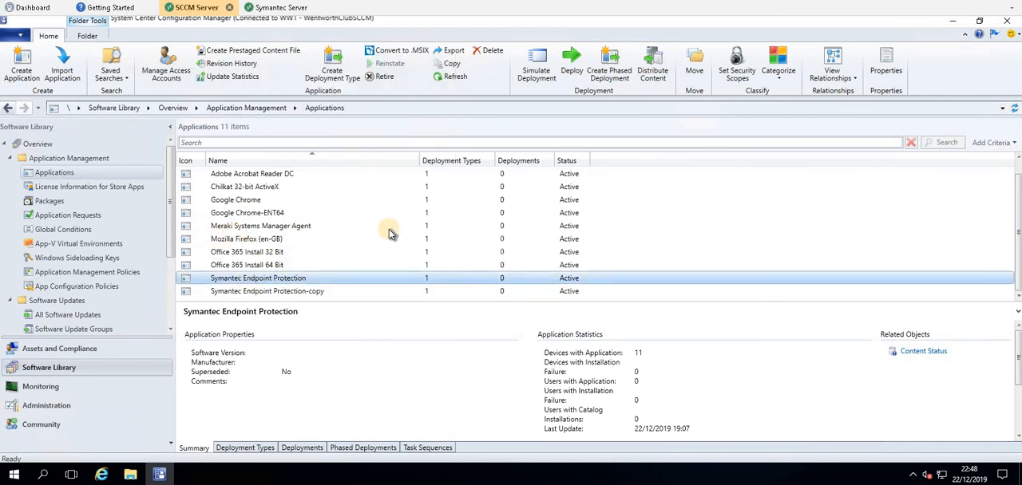